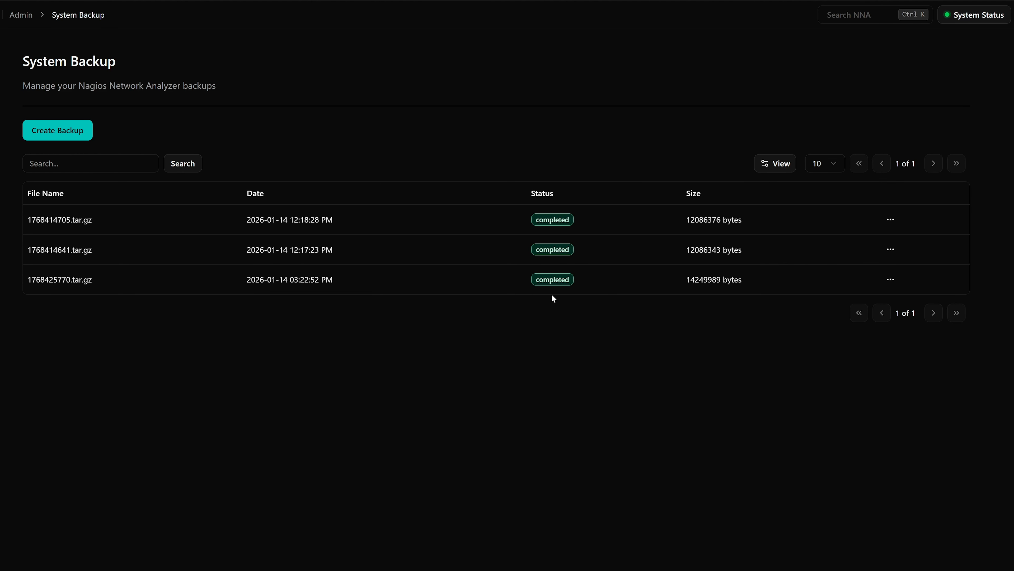
# Step: View the actions available for the 1768425770.tar.gz backup, leaving the file as it is
pyautogui.click(890, 279)
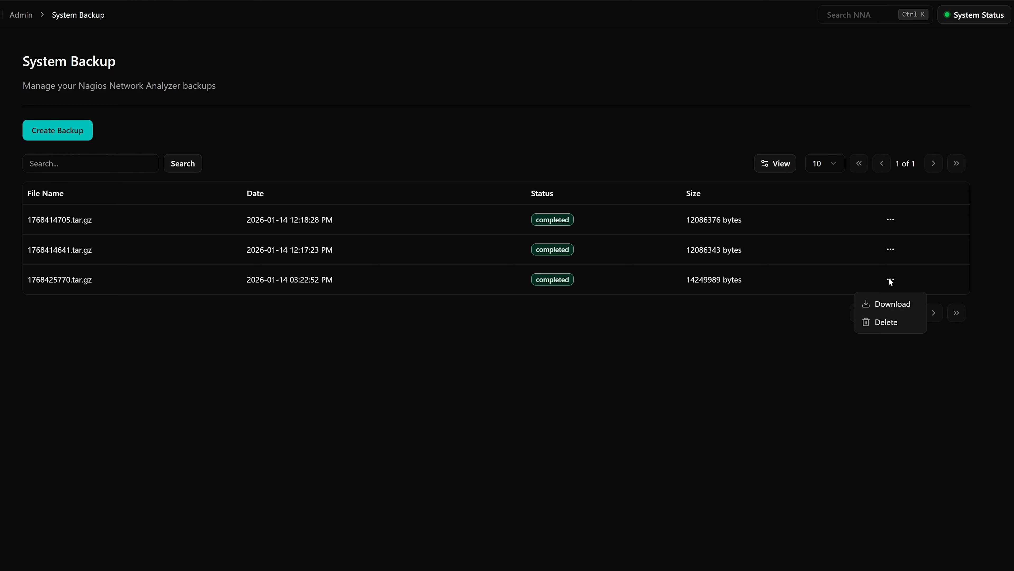
pyautogui.click(618, 331)
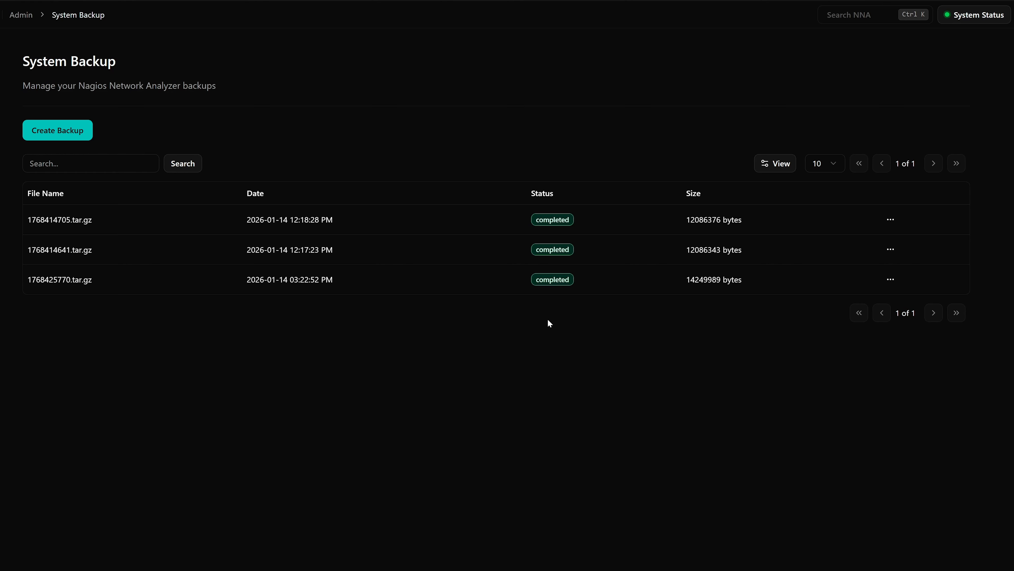
# Step: Switch to the 192.168.164.23 terminal, shrink its window, and run the backup script /usr/local/nagiosna/scripts/backup_na.sh
pyautogui.moveTo(0, 347); pyautogui.dragTo(407, 58)
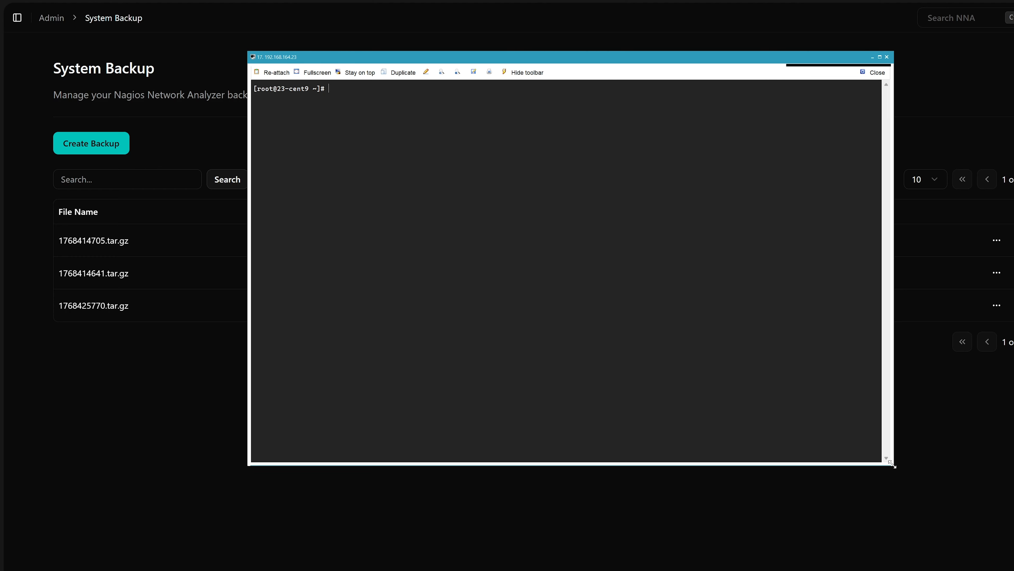
pyautogui.moveTo(893, 464); pyautogui.dragTo(793, 409)
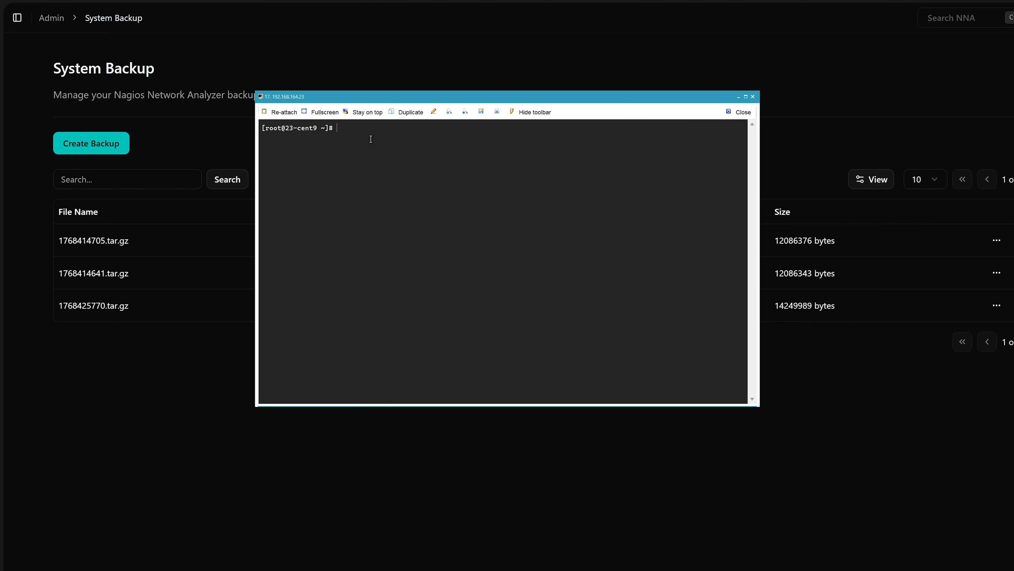
pyautogui.write('/usr/local')
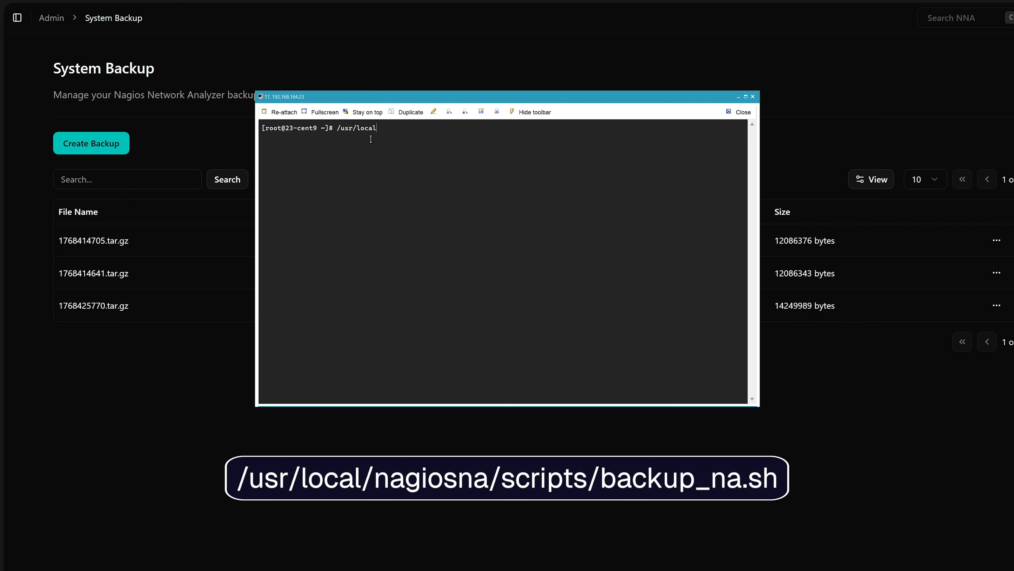
pyautogui.write('/nagiosna/scripts/backup_na.sh')
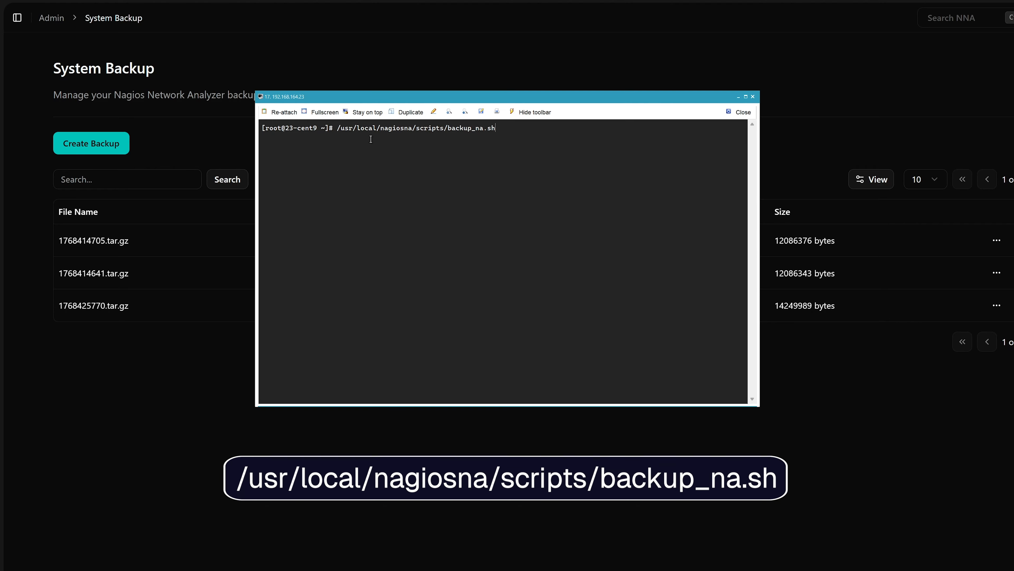
pyautogui.press('Return')
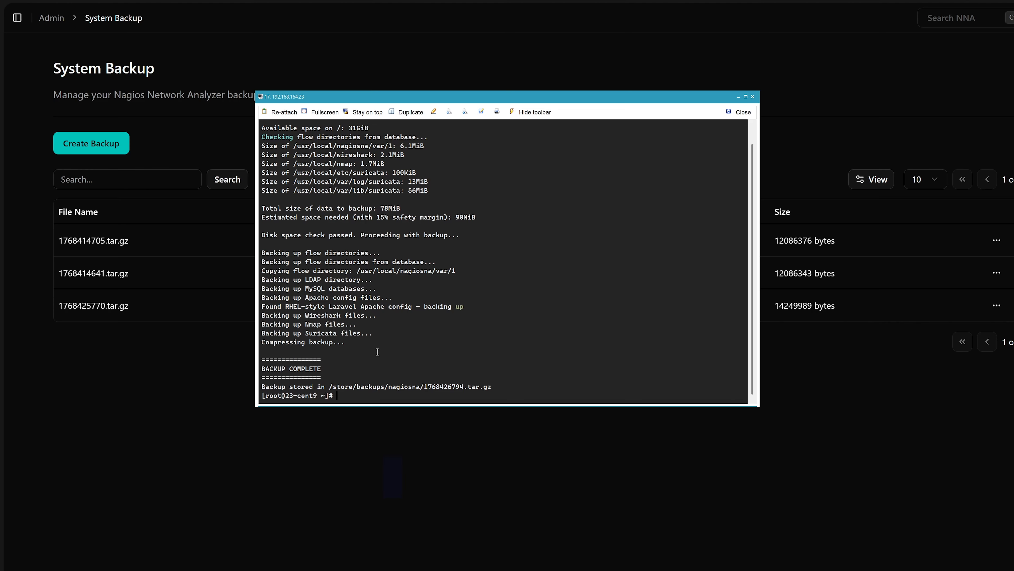
# Step: Change to the /store/backups/nagiosna directory and list its files
pyautogui.write('cd /')
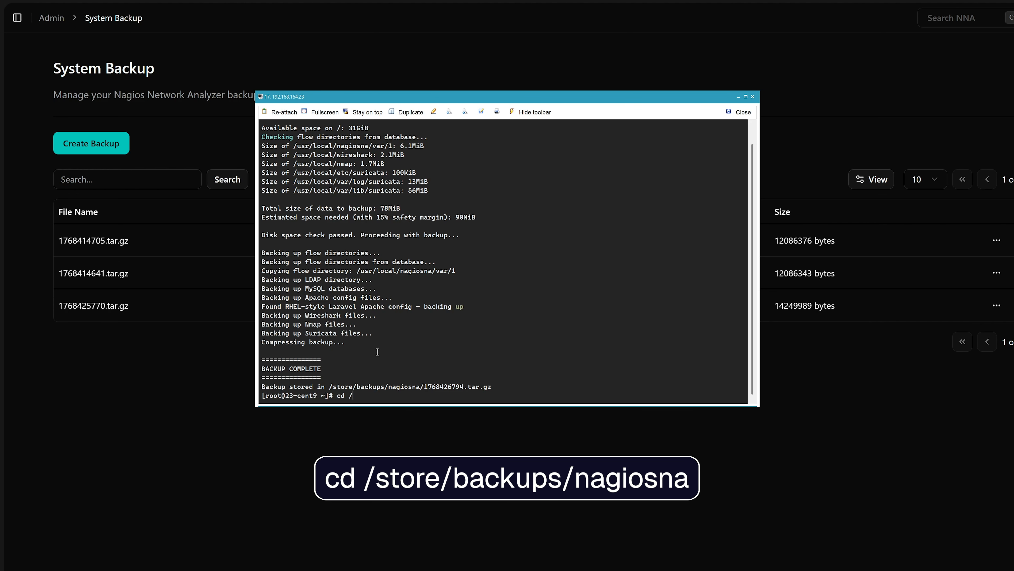
pyautogui.write('store/backups/nagiosna')
pyautogui.press('Return')
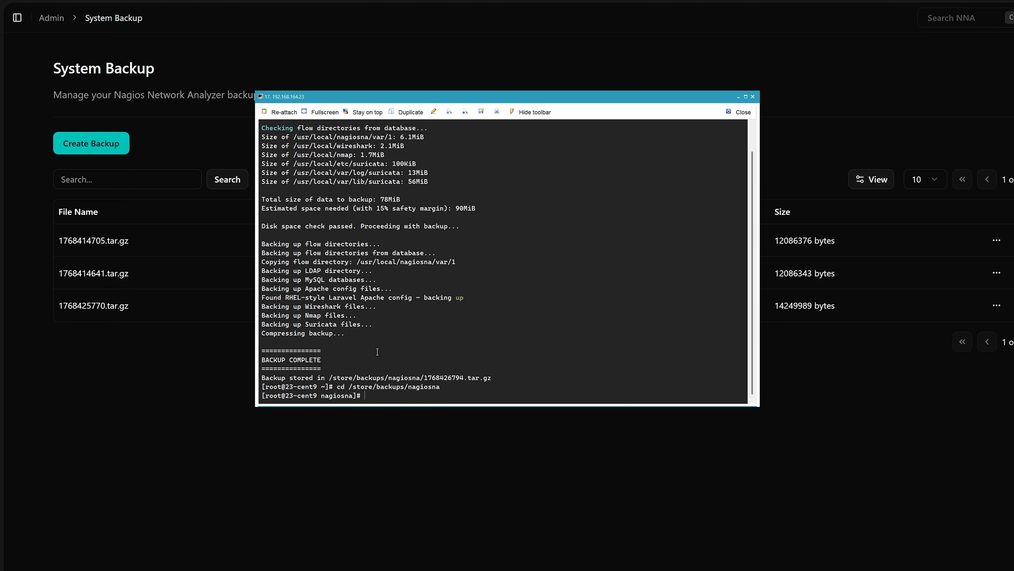
pyautogui.write('ls')
pyautogui.press('Return')
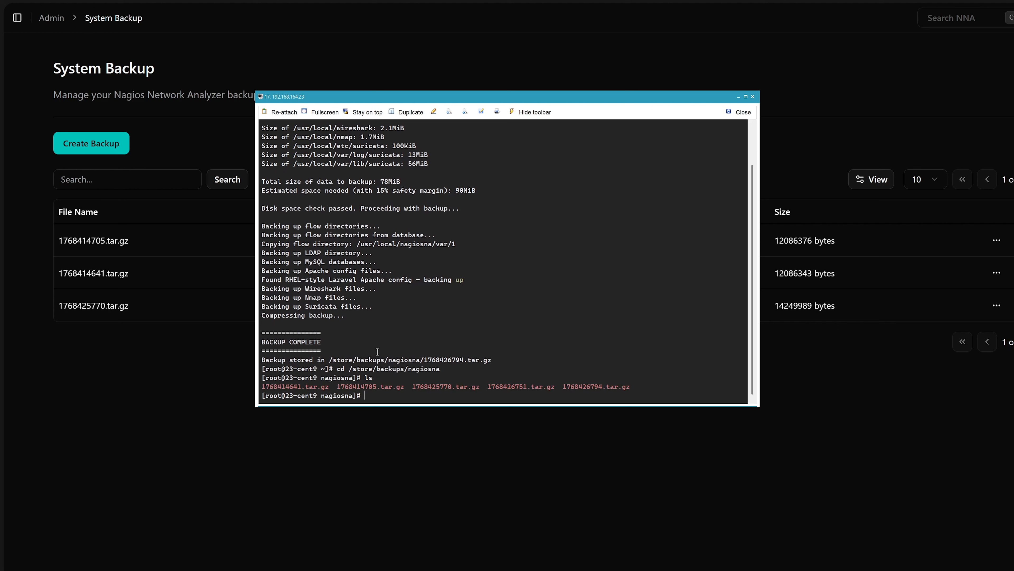
# Step: Clear the terminal and list the backup directory's files again
pyautogui.write('clear')
pyautogui.press('Return')
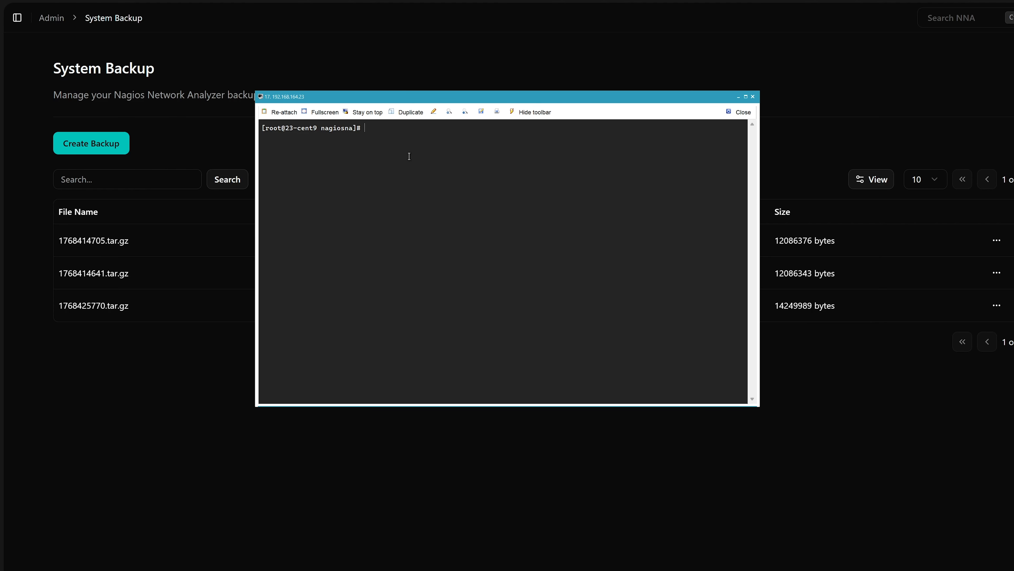
pyautogui.write('ls')
pyautogui.press('Return')
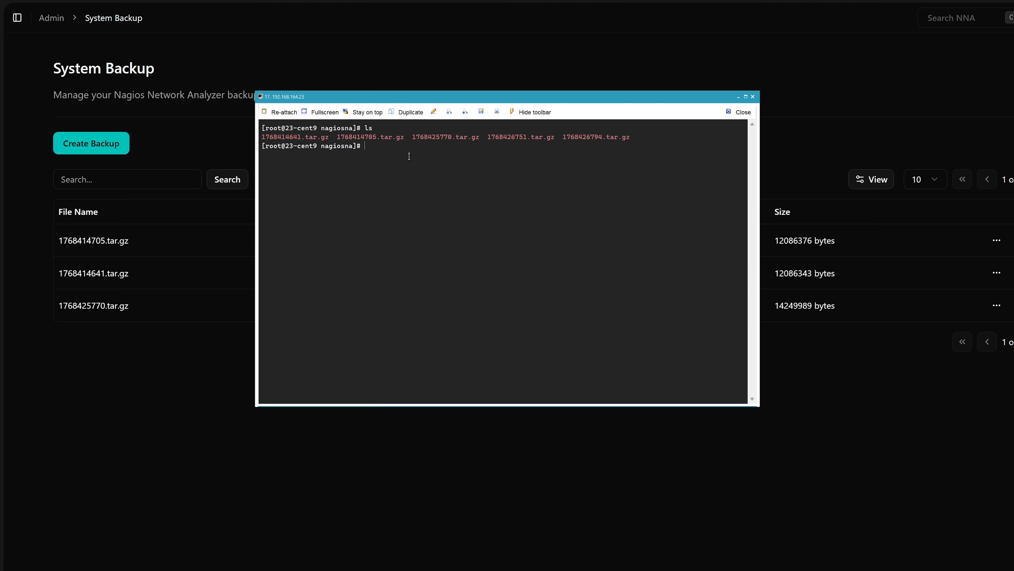
pyautogui.write('scp ')
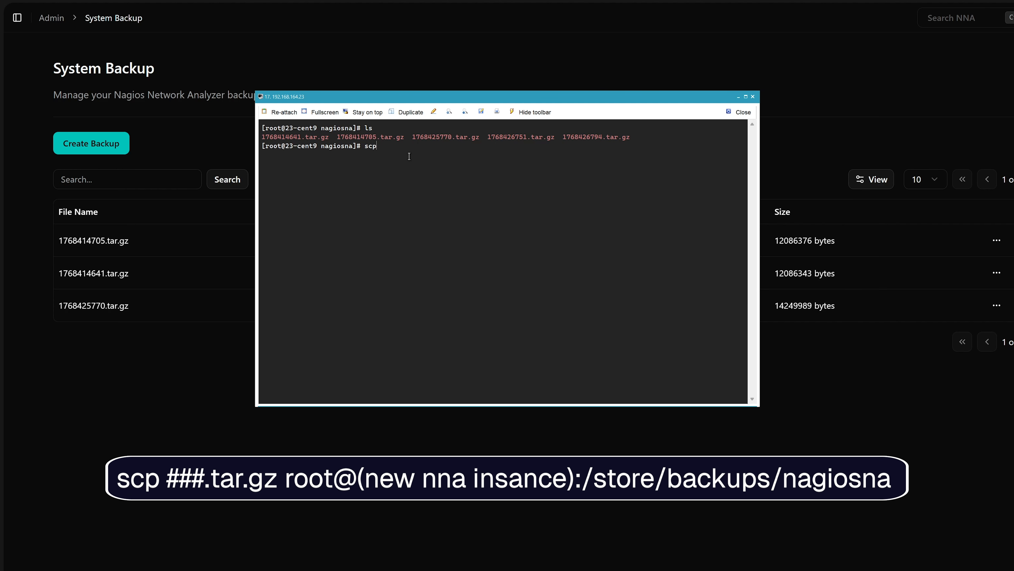
pyautogui.write('1768414705.tar.gz root@192.168.164.20:/store/backups/nagiosna')
pyautogui.press('Return')
pyautogui.write('yes')
pyautogui.press('Return')
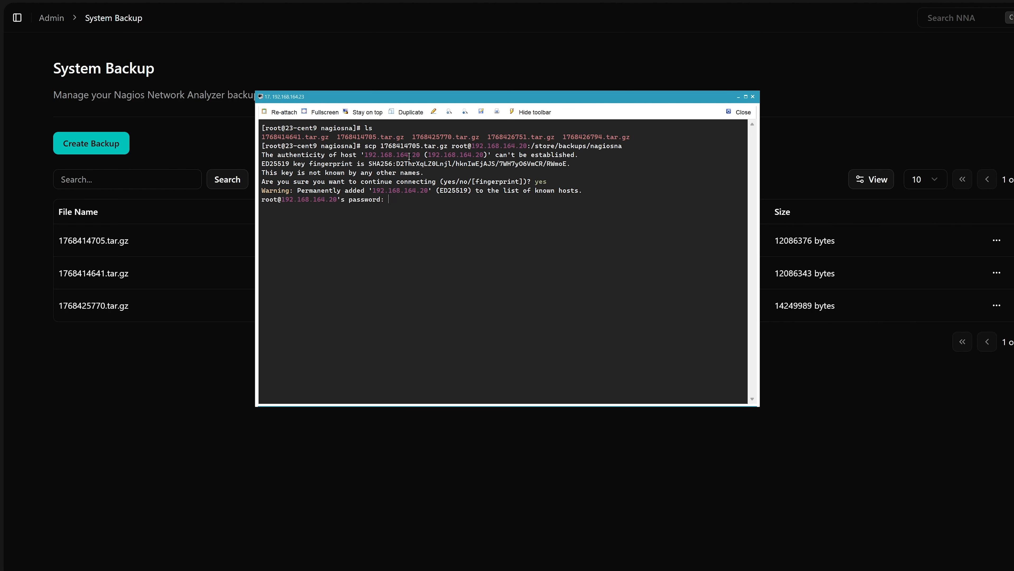
pyautogui.press('Return')
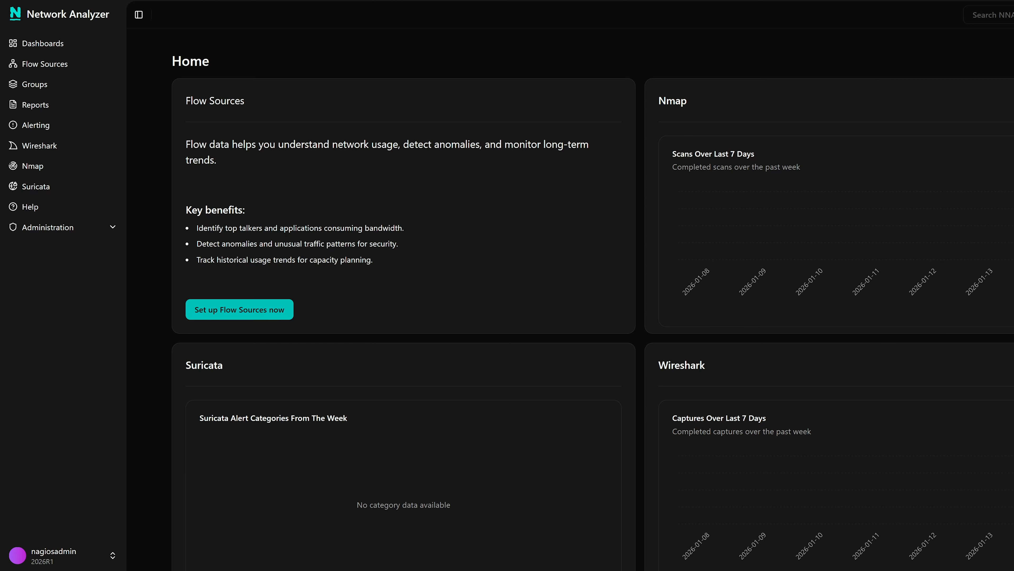
# Step: Switch to the new server's 20-cent9 terminal, change to /store/backups/nagiosna, and list its files
pyautogui.click(614, 521)
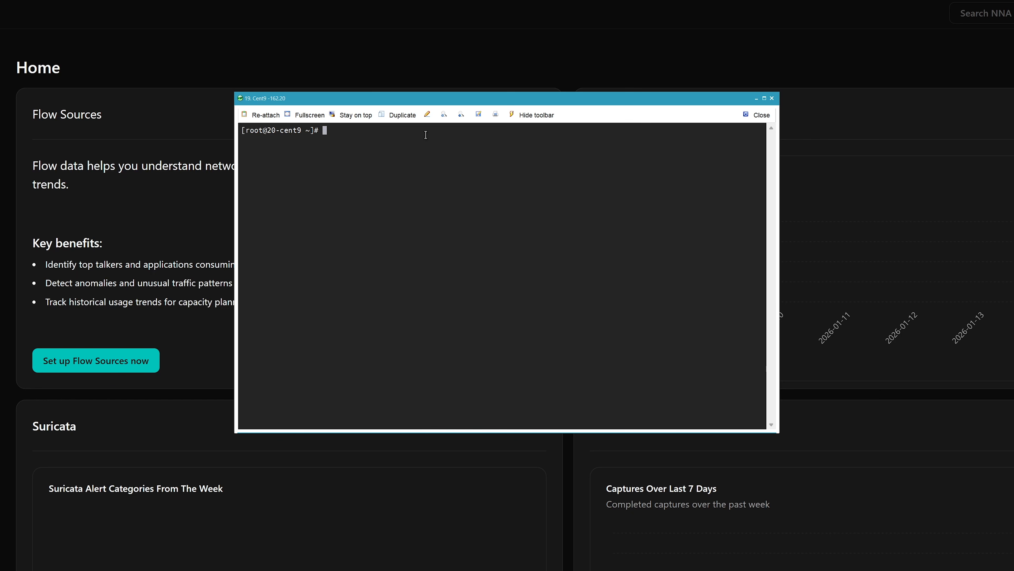
pyautogui.write('cd')
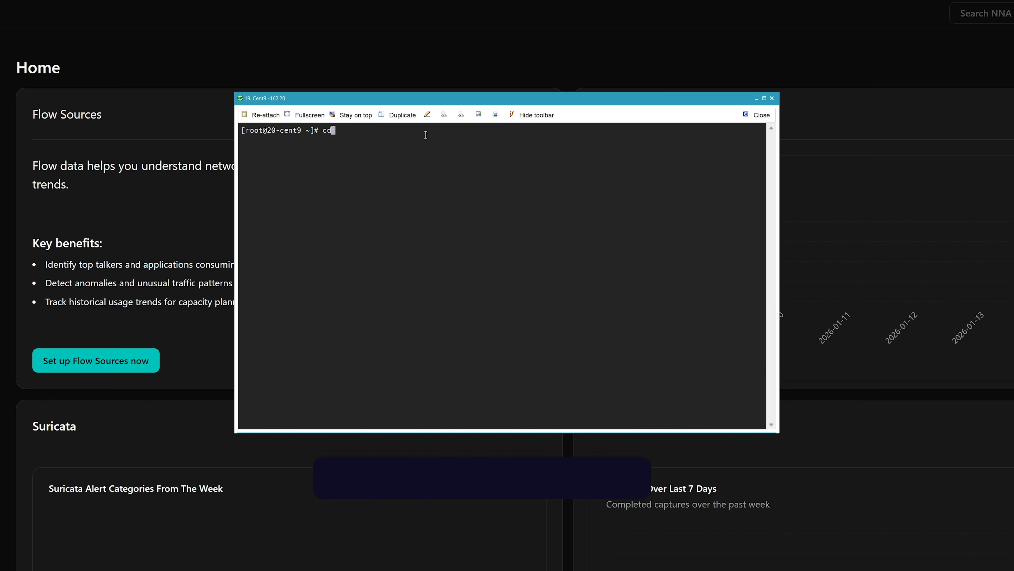
pyautogui.write(' /store/backups/nagiosna')
pyautogui.press('Return')
pyautogui.write('ls')
pyautogui.press('Return')
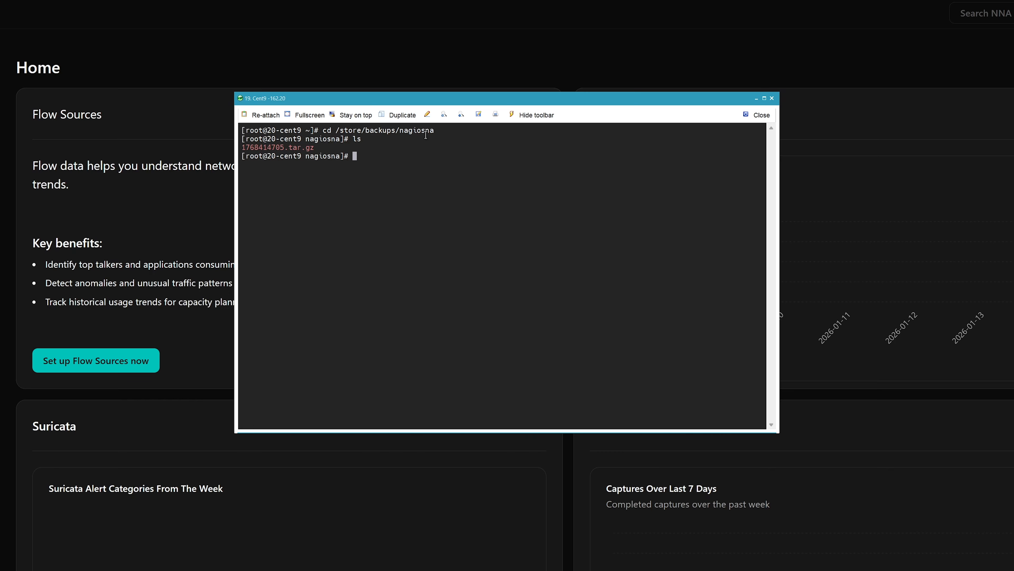
# Step: Restore the copied backup by running /usr/local/nagiosna/scripts/restore_na.sh with /store/backups/nagiosna/1768414705.tar.gz
pyautogui.write('/usr/local/nagiosna/scripts')
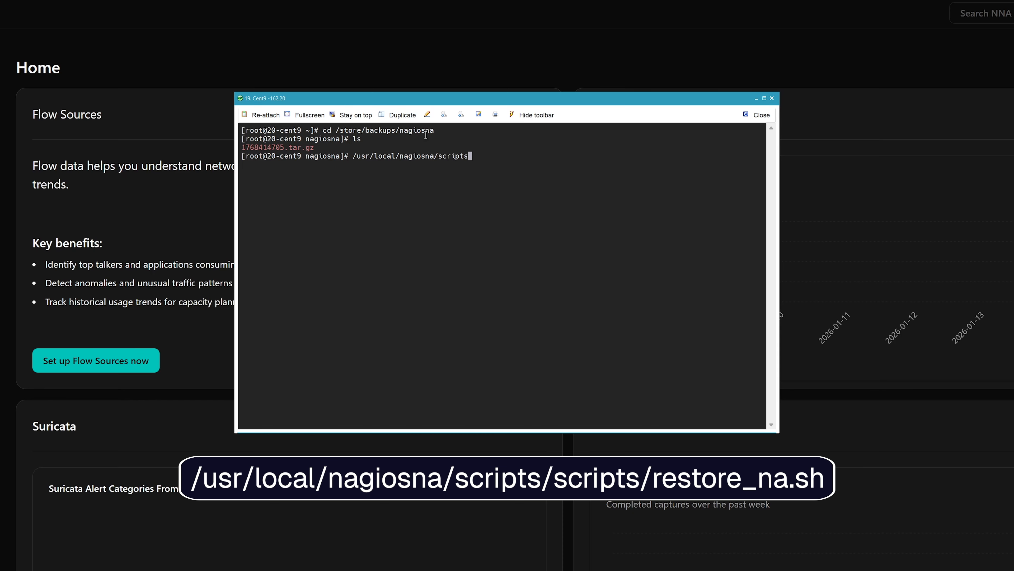
pyautogui.write('/restore_na.sh ')
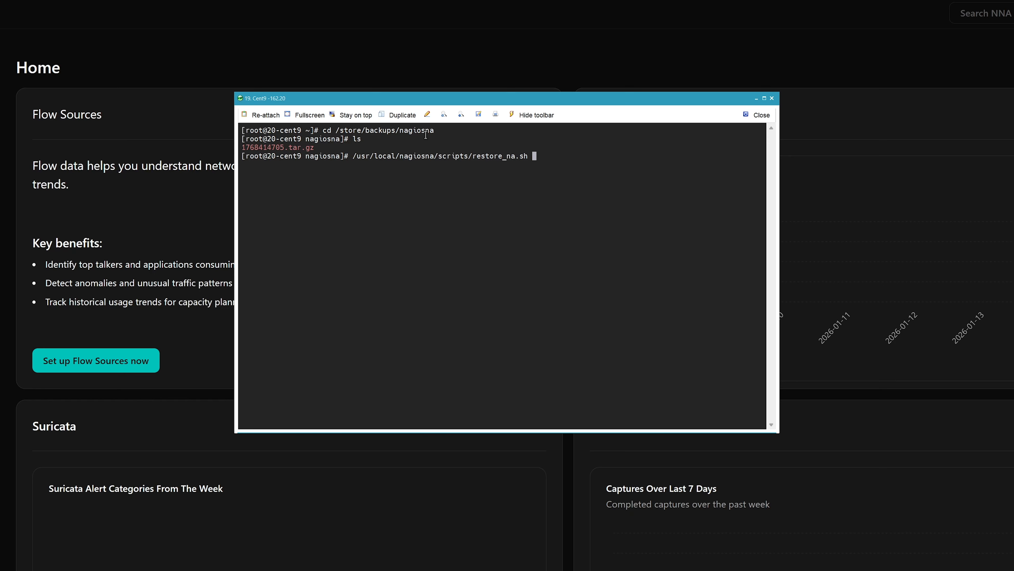
pyautogui.write('/stor')
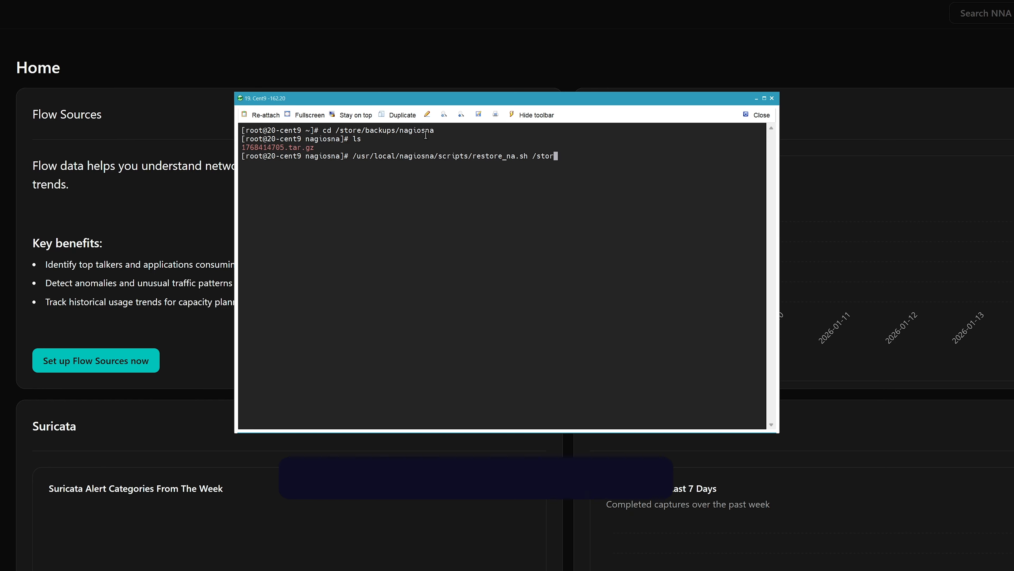
pyautogui.write('e/backups')
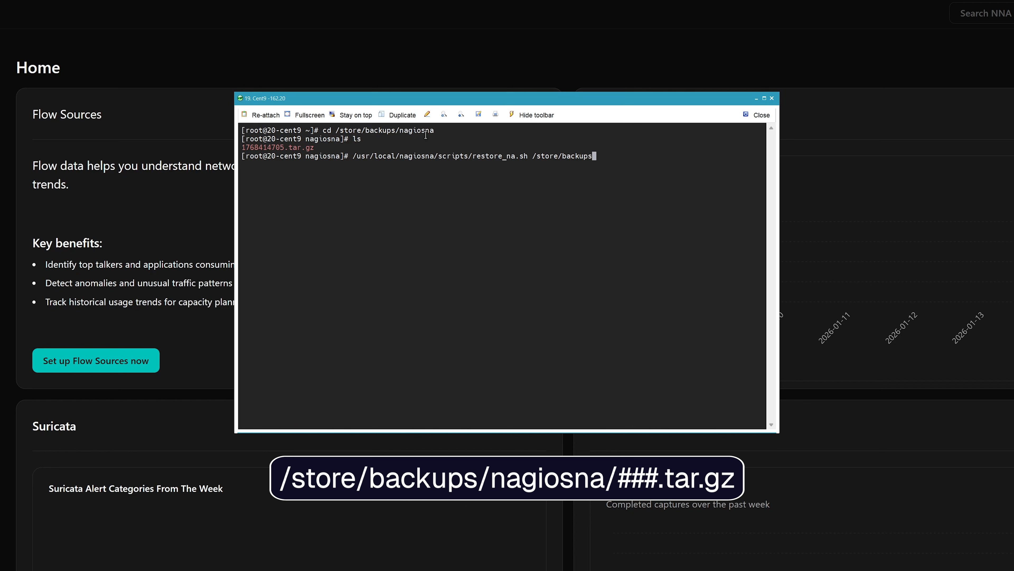
pyautogui.write('/nagiosna')
pyautogui.write('/')
pyautogui.write('1')
pyautogui.press('Tab')
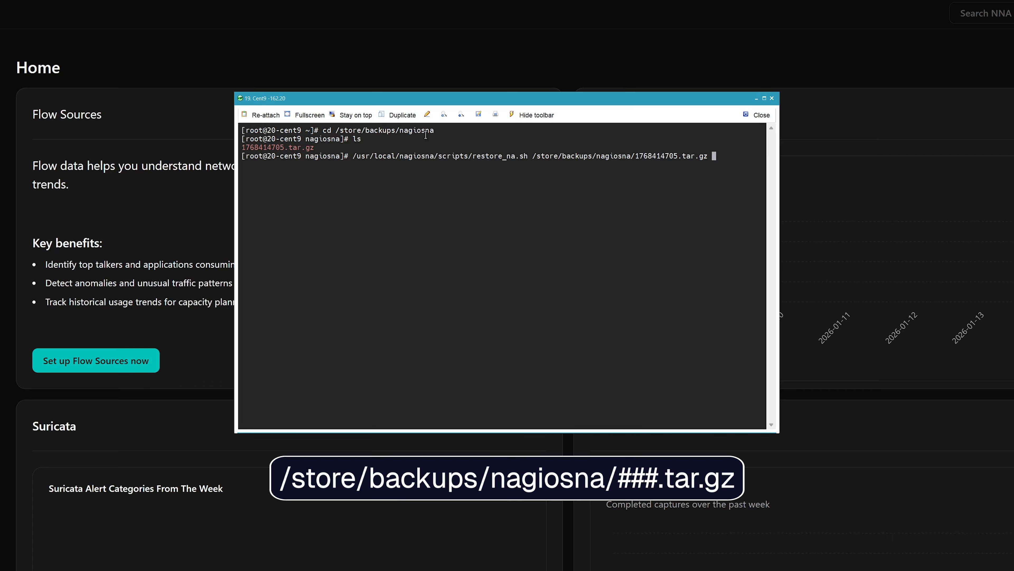
pyautogui.press('Return')
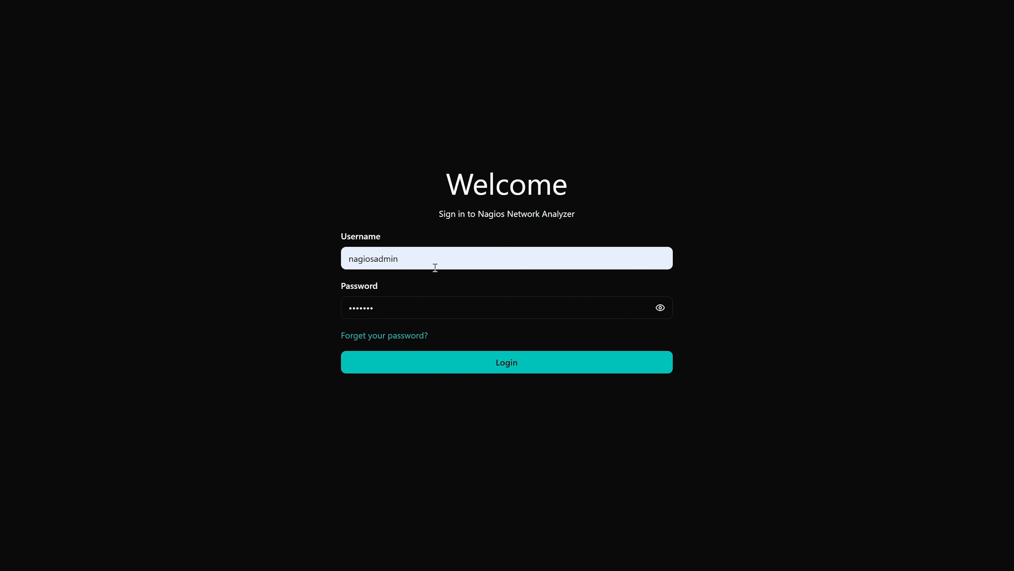
# Step: Sign in to Nagios Network Analyzer on the new server with the prefilled credentials and dismiss the browser's password prompts
pyautogui.click(513, 363)
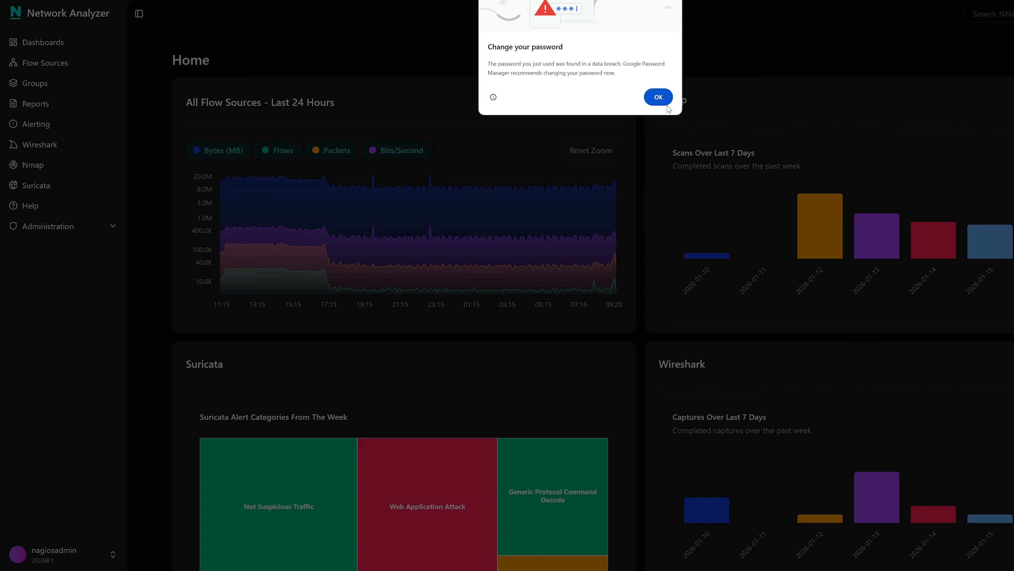
pyautogui.click(661, 100)
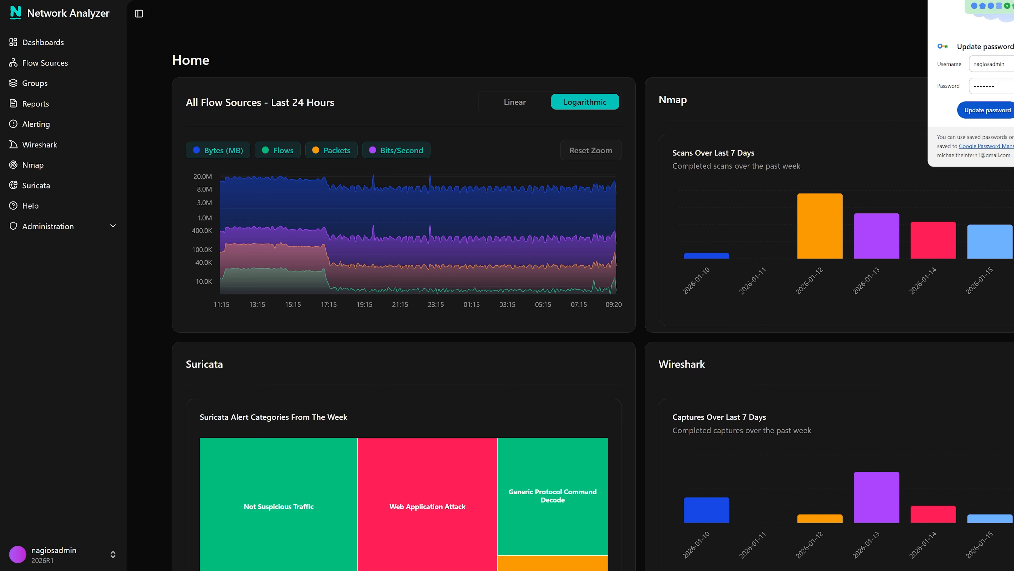
pyautogui.press('Escape')
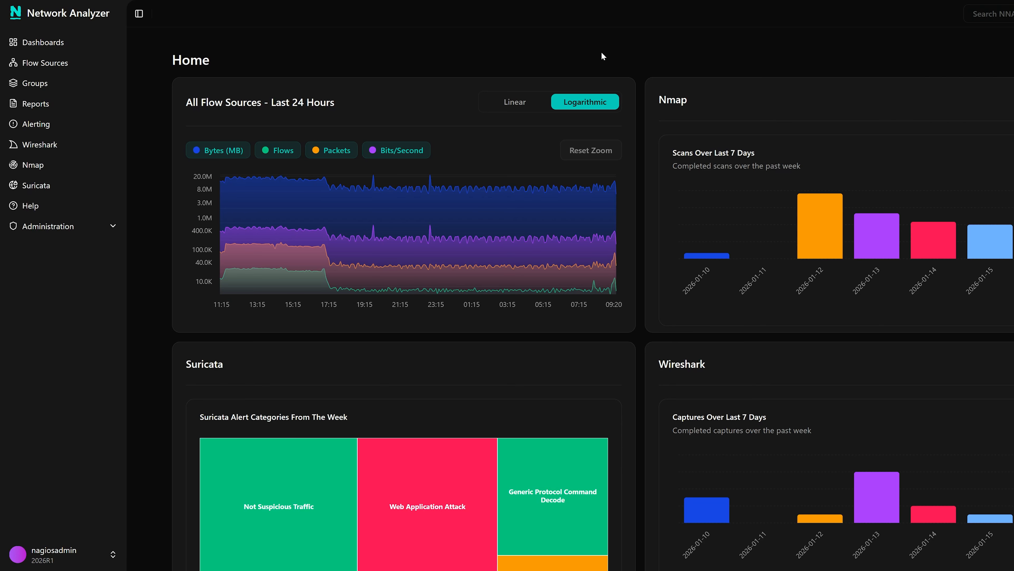